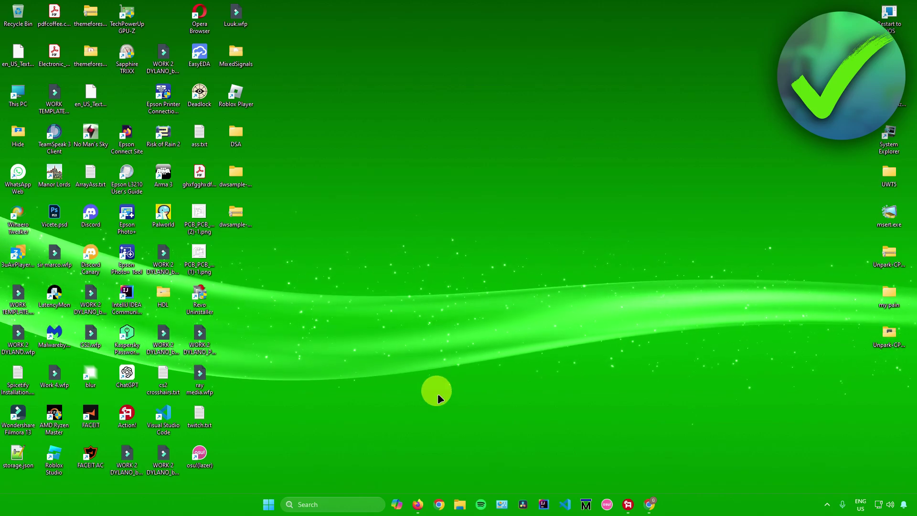
Step: Open This PC's Properties from File Explorer to show the Settings About page
left_click(460, 504)
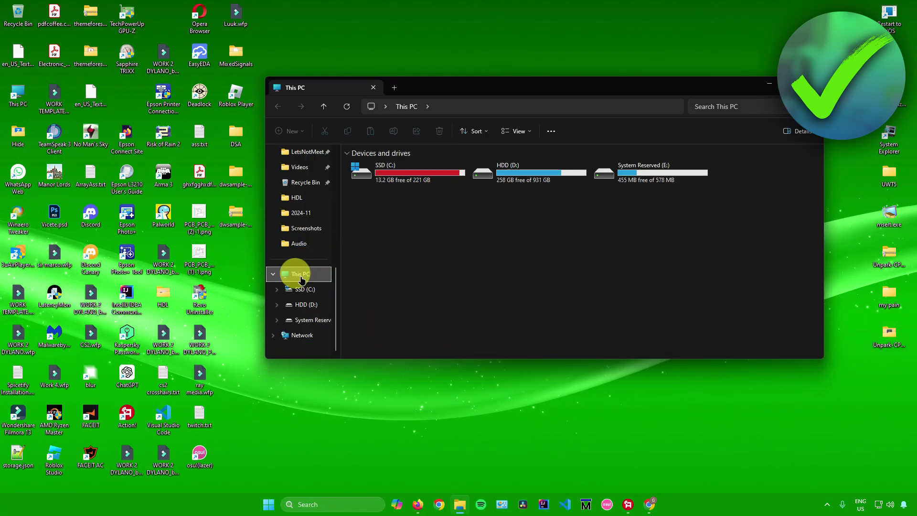
right_click(302, 273)
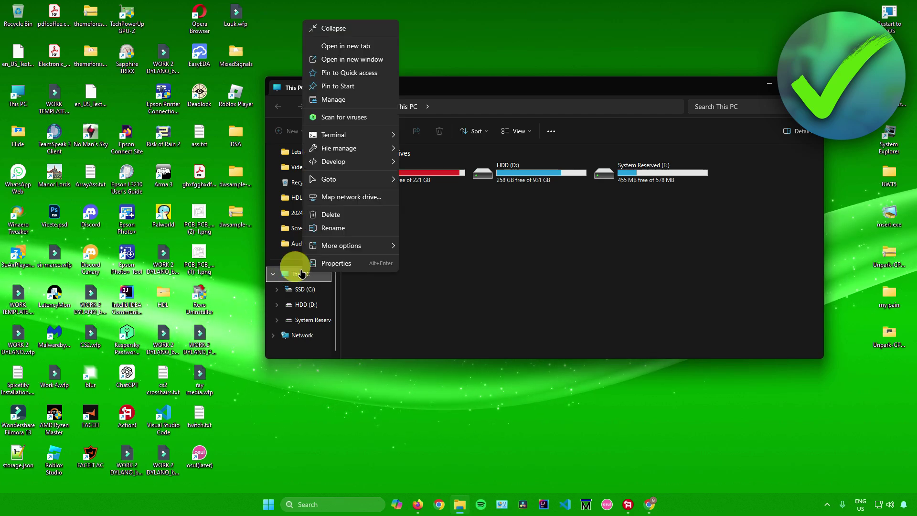
left_click(356, 264)
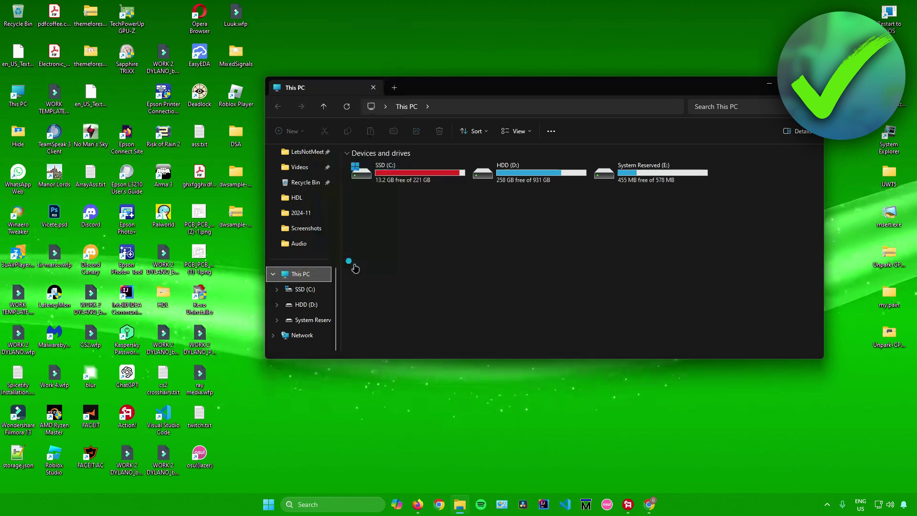
scroll(396, 288, "down", 2)
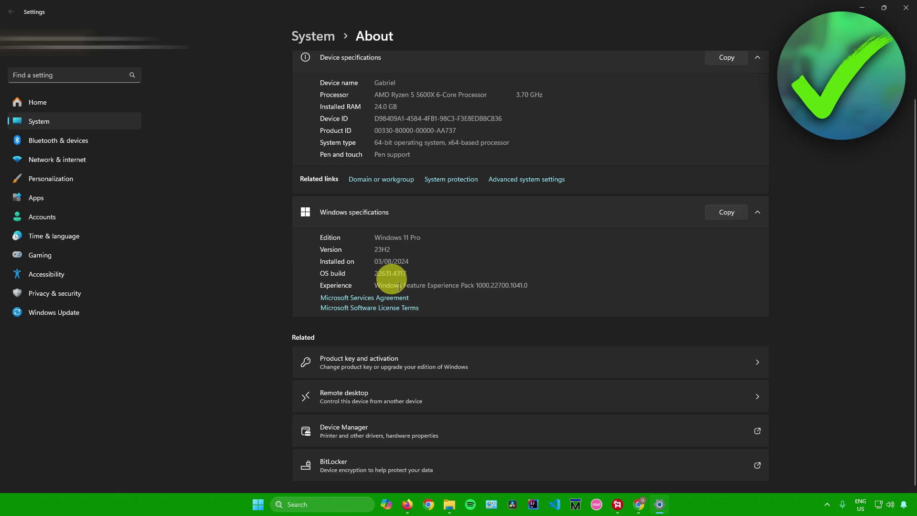
scroll(397, 290, "up", 2)
scroll(460, 385, "down", 2)
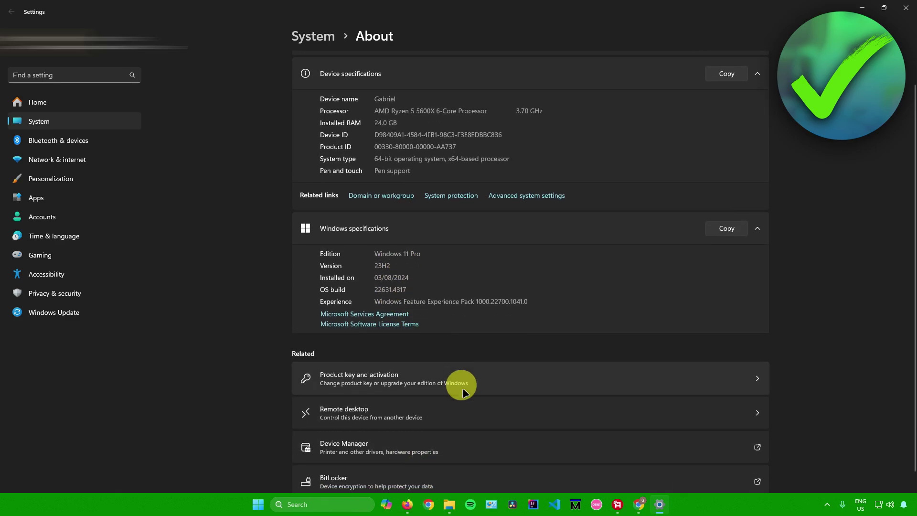
scroll(459, 387, "up", 2)
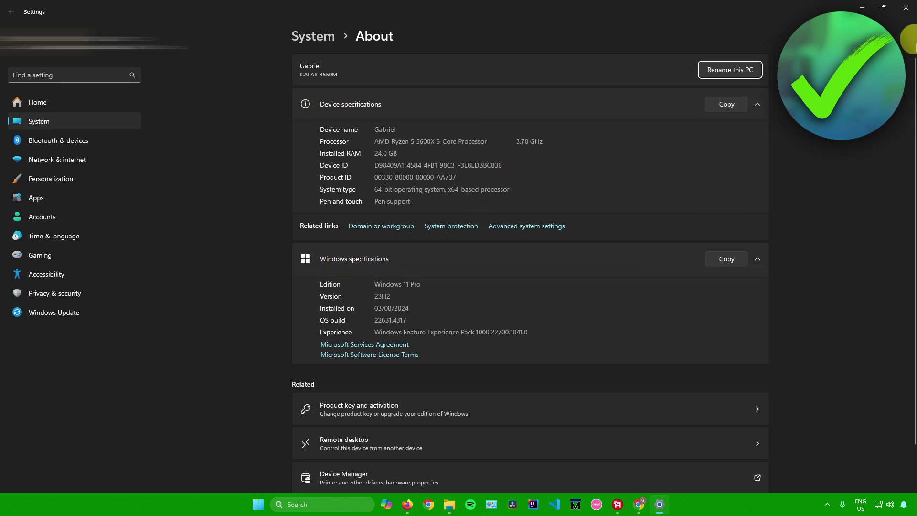
Step: Close the Settings About page to return to the desktop
left_click(906, 8)
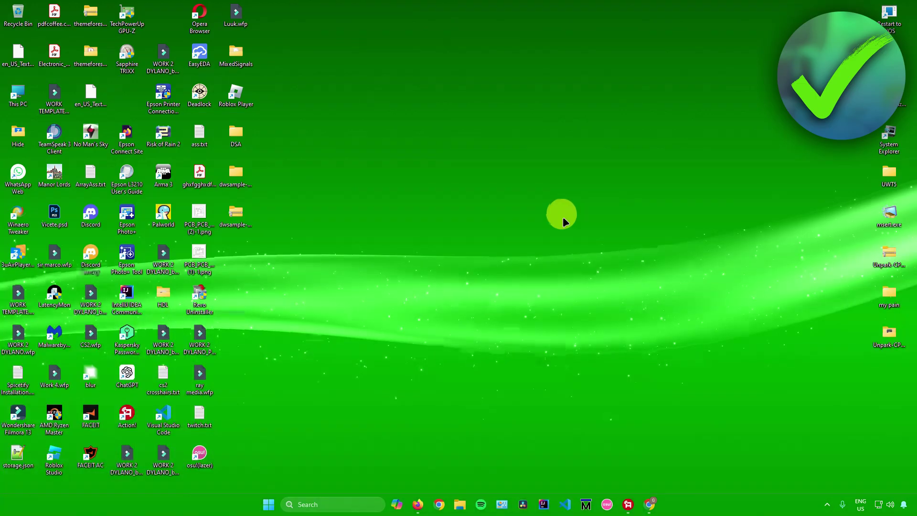
Step: Reopen the Settings app from the Start menu
left_click(267, 504)
left_click(558, 472)
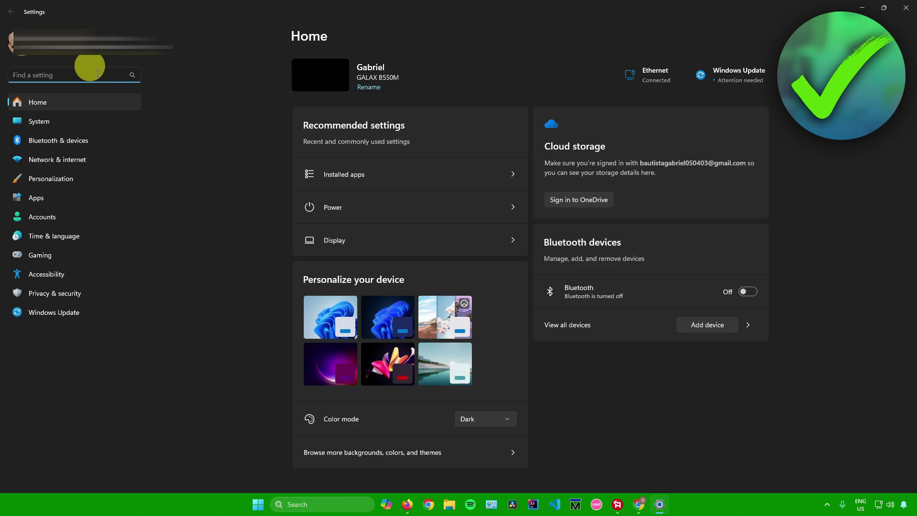
type("about")
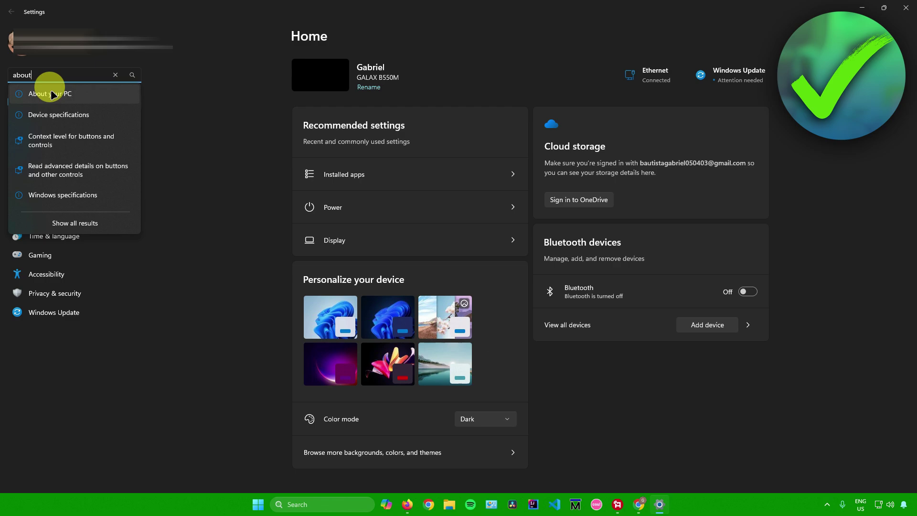
Step: View About your PC, close Settings, then launch and close System Information via search
left_click(56, 94)
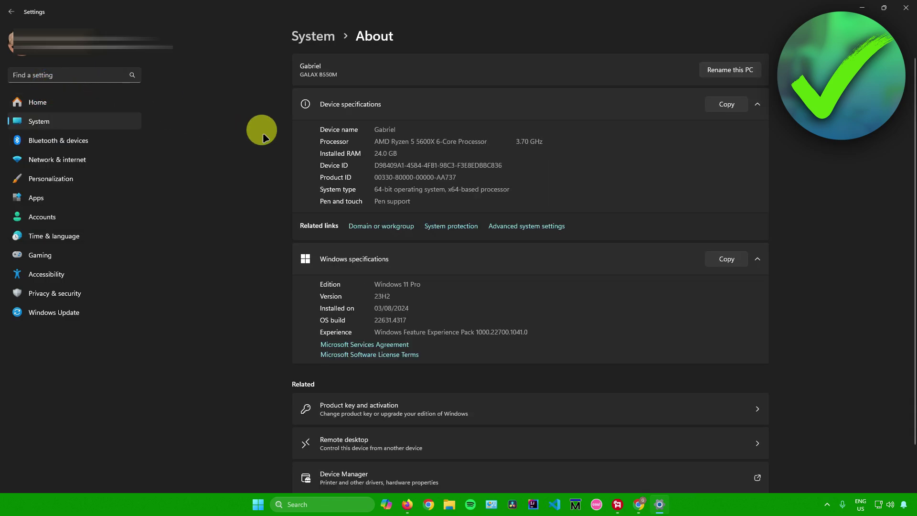
scroll(313, 174, "down", 1)
scroll(318, 177, "up", 1)
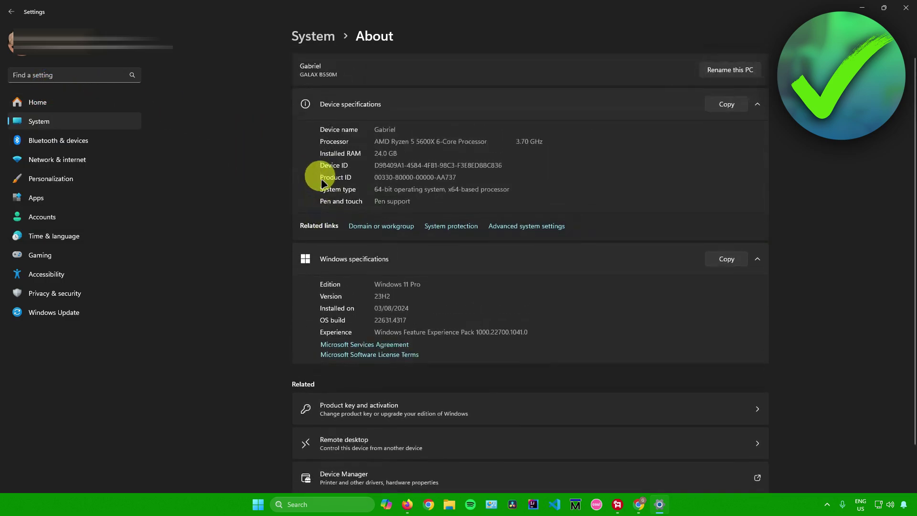
key("alt+F4")
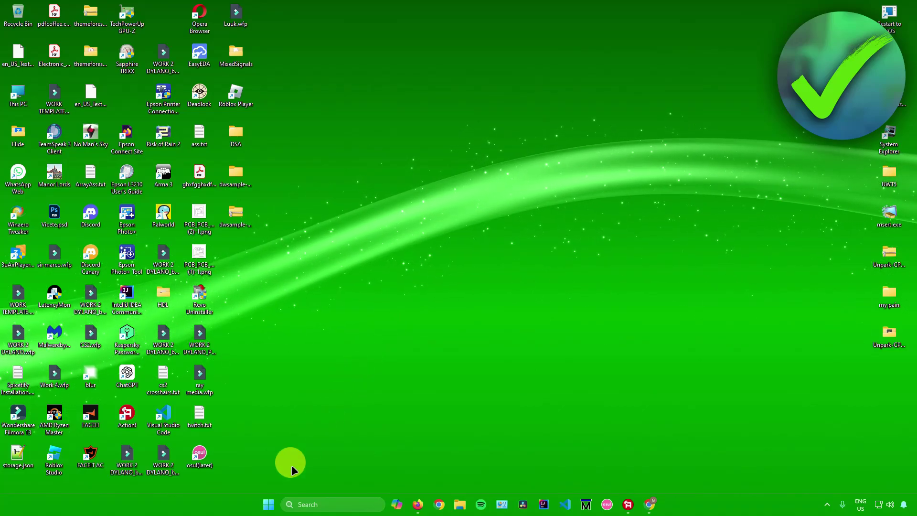
left_click(312, 502)
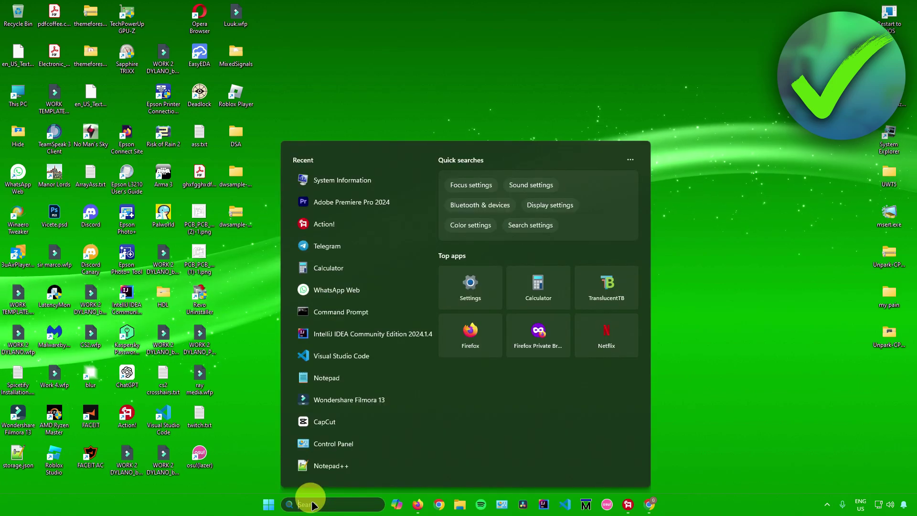
type("system information")
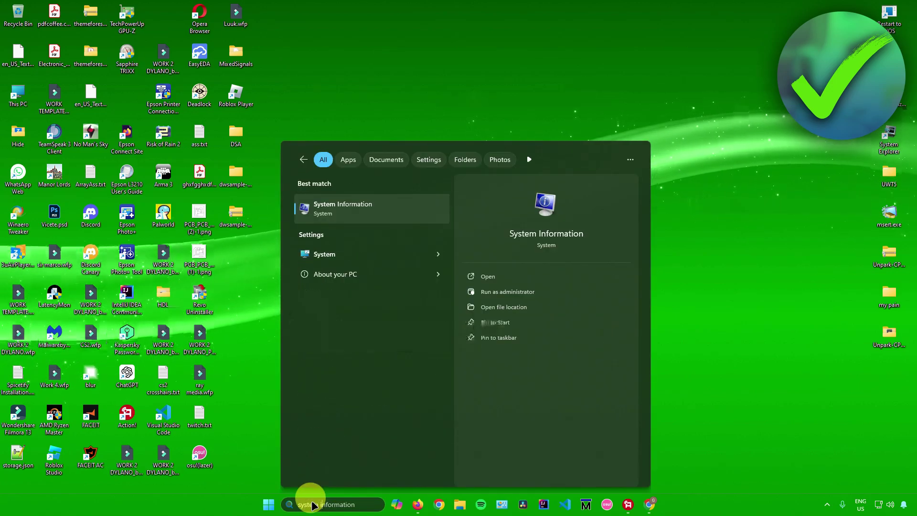
left_click(518, 278)
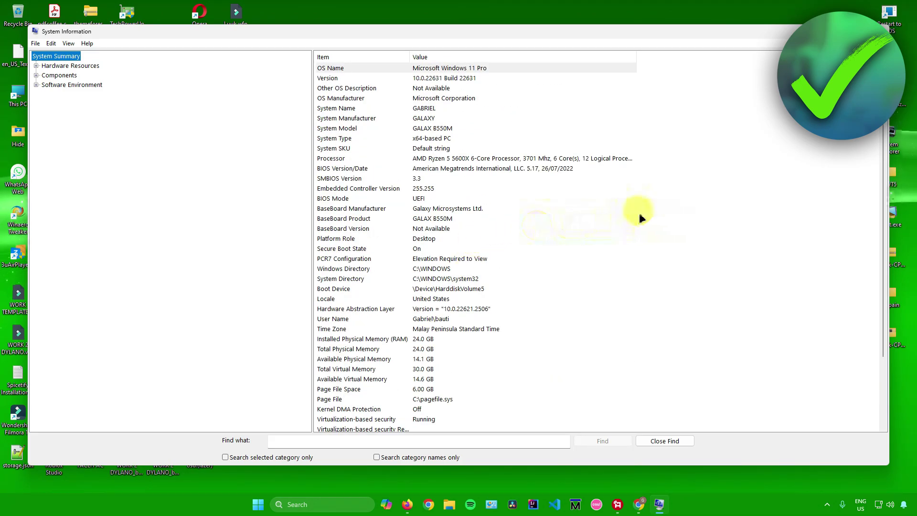
key("alt+F4")
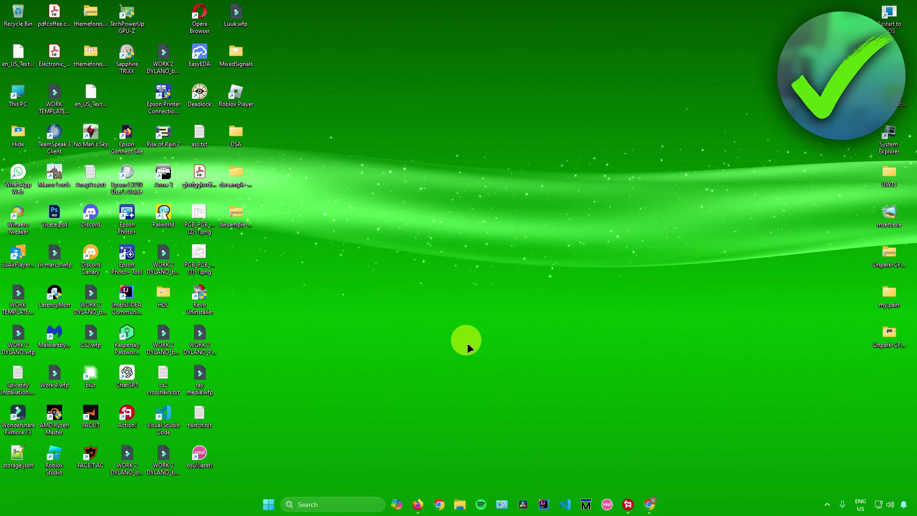